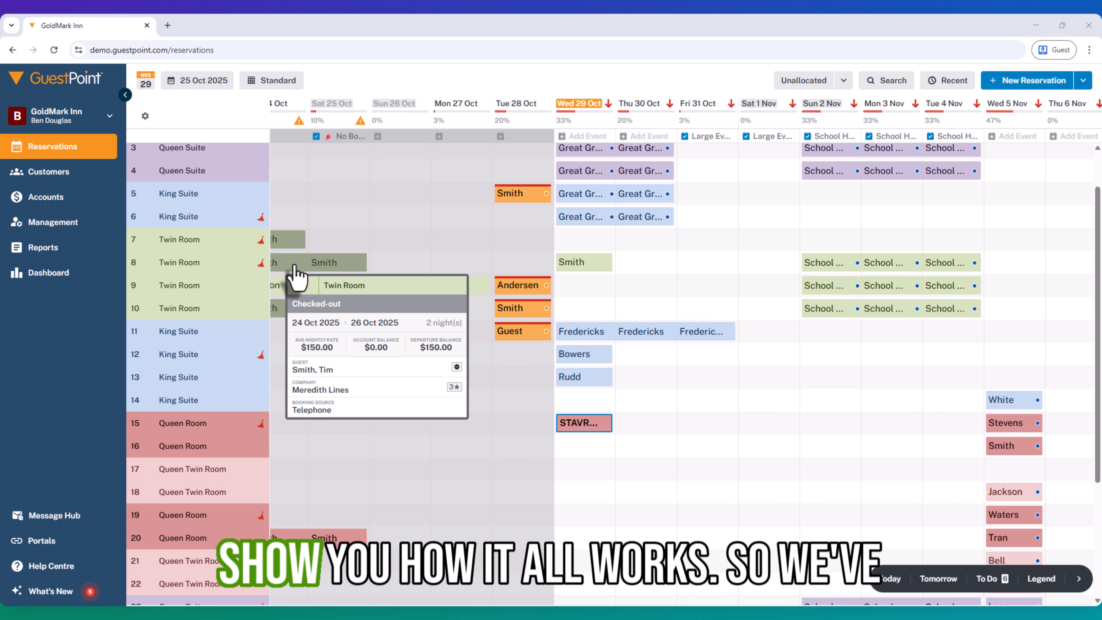
Open the guest record for editing from the contact details of the 29 Oct reservation in Twin Room 8.
double_click(583, 261)
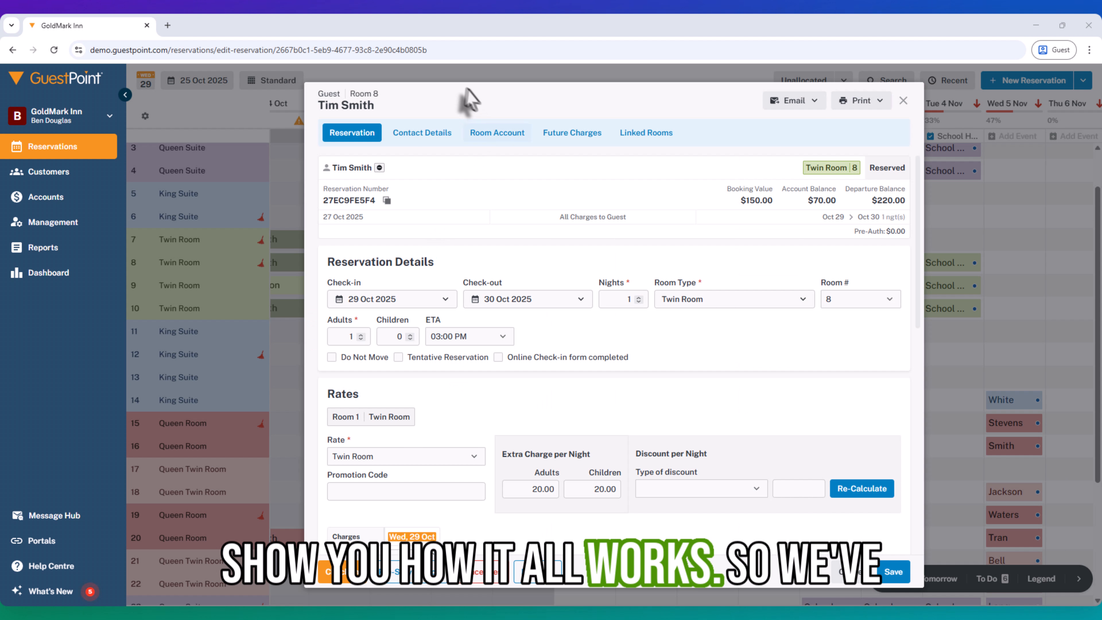
left_click(432, 135)
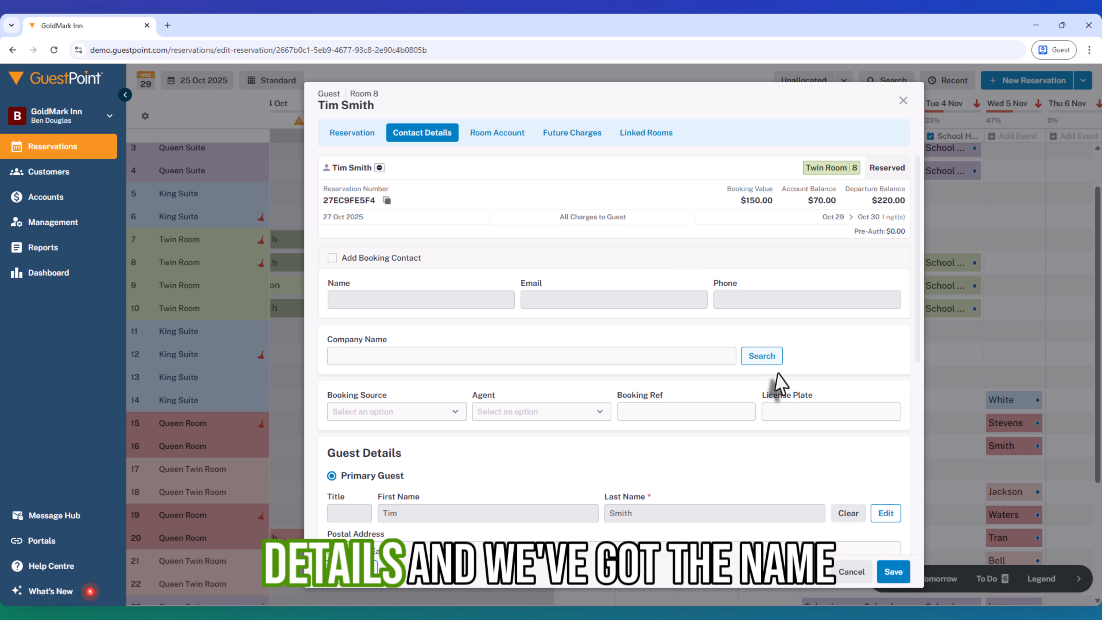
scroll(776, 386, "down", 4)
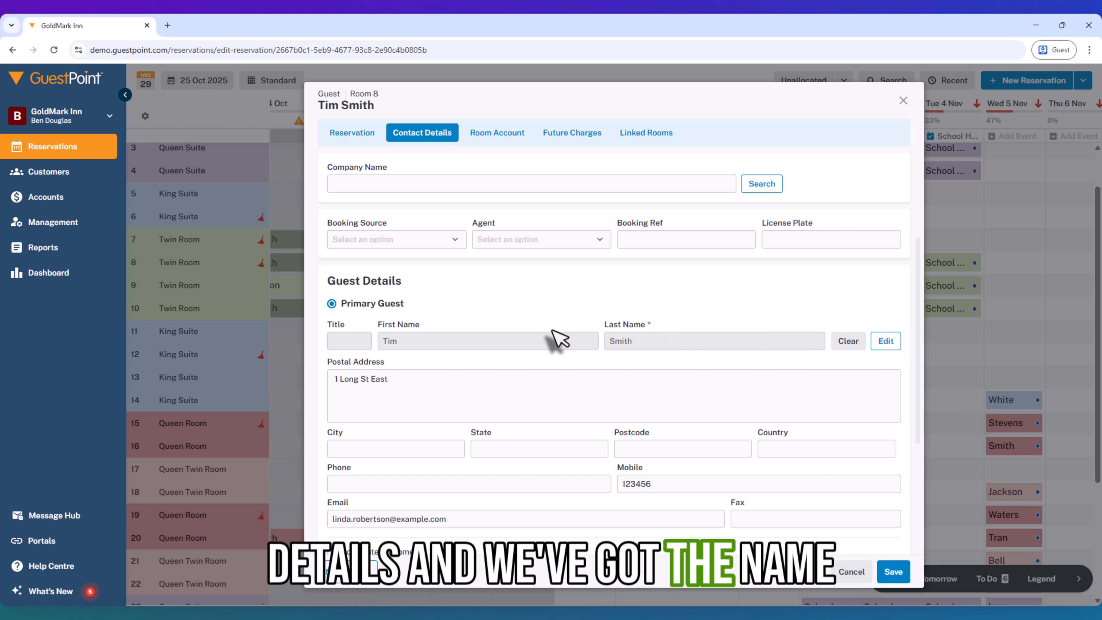
left_click(887, 342)
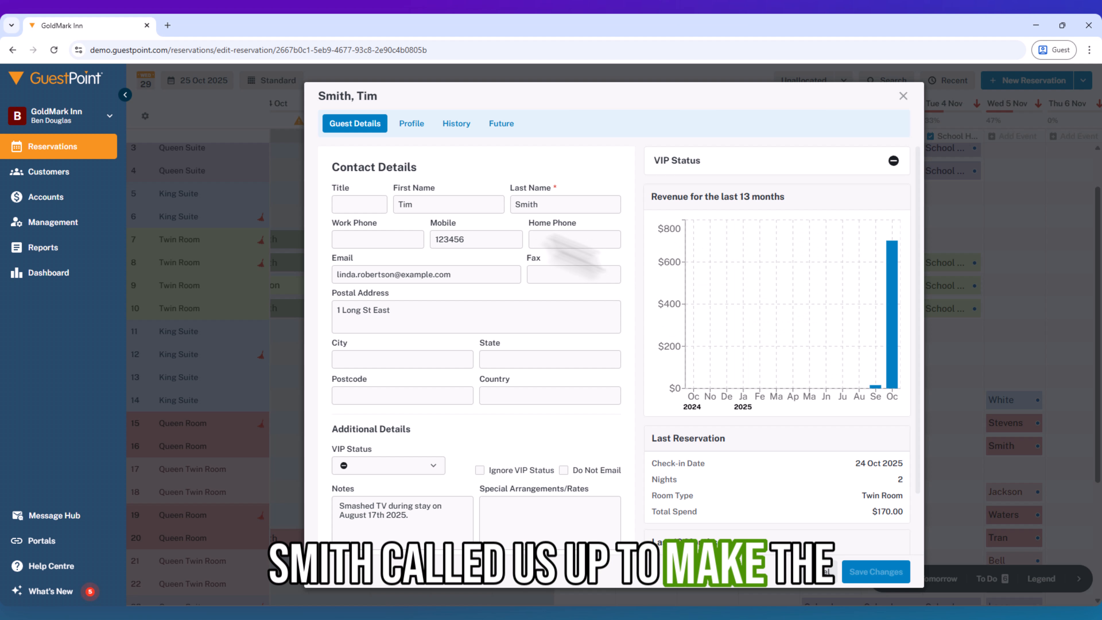
Replace the guest's first and last name in the guest record and save the changes.
double_click(450, 208)
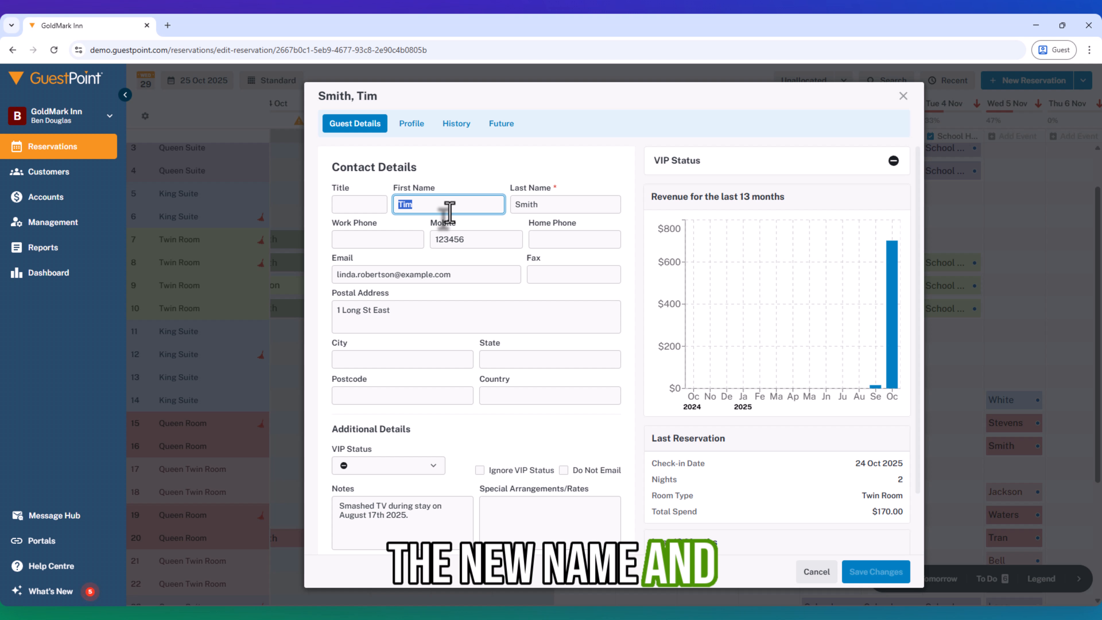
key("Tab")
left_click(870, 571)
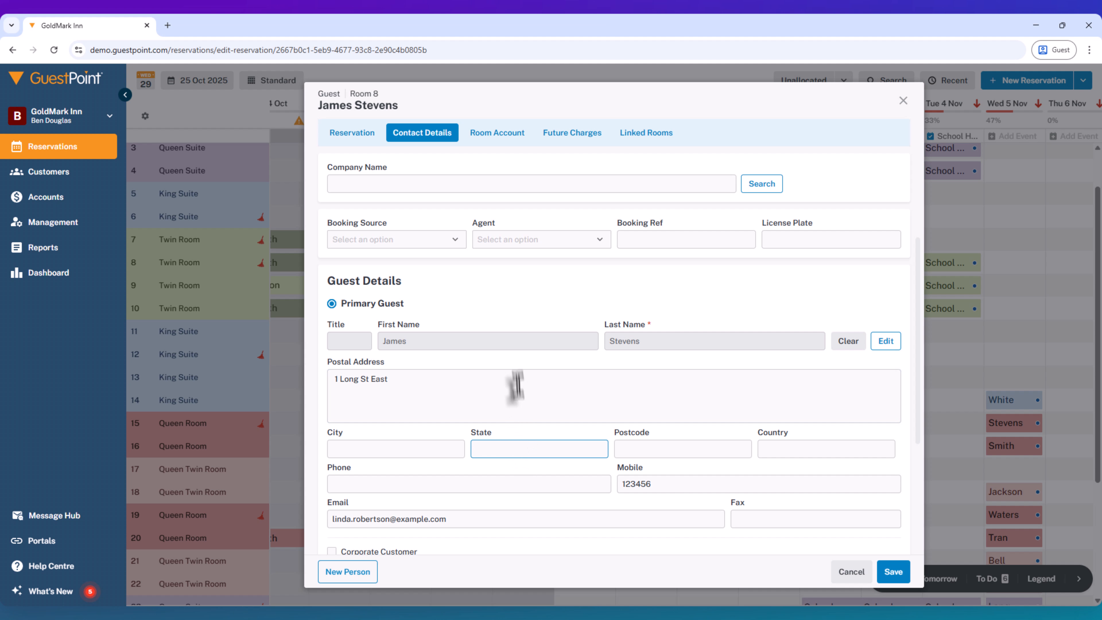
Fill in the guest's name on a new one-night reservation for Twin Room 7 from 29 Oct 2025.
left_click(399, 184)
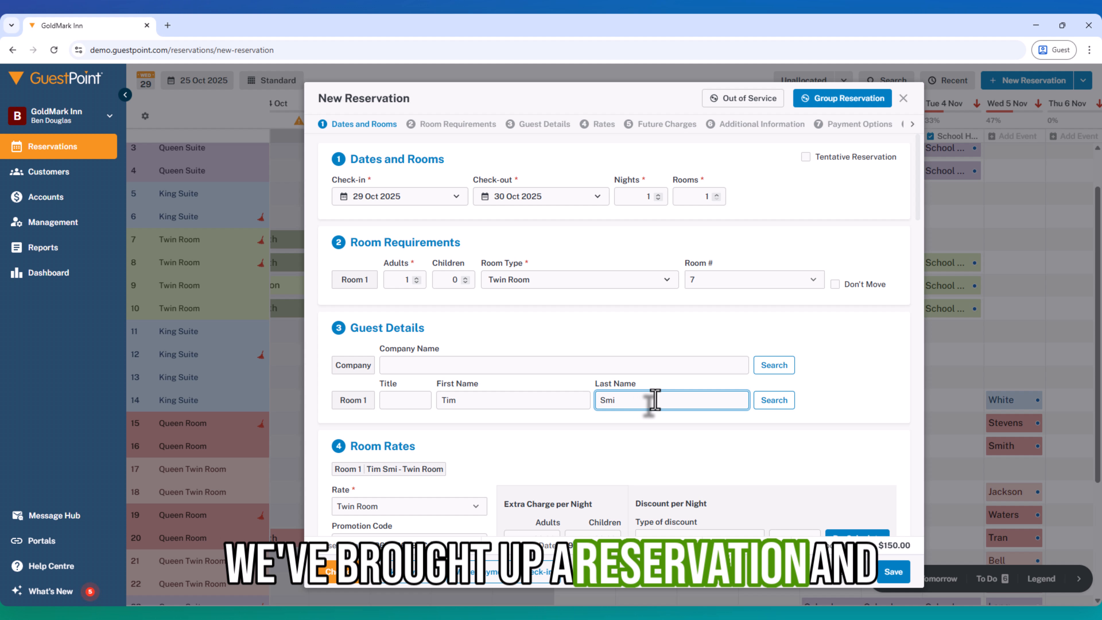
type("th")
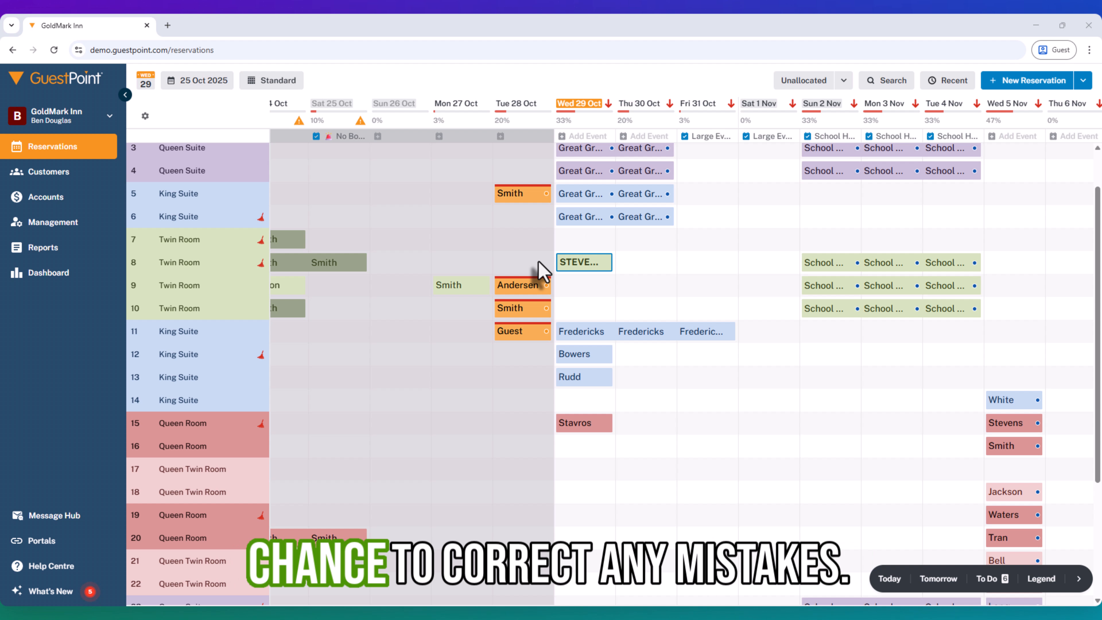
Start a new reservation for Twin Room 9 on 29 Oct 2025 and enter the guest's first and last name.
mouse_move(547, 201)
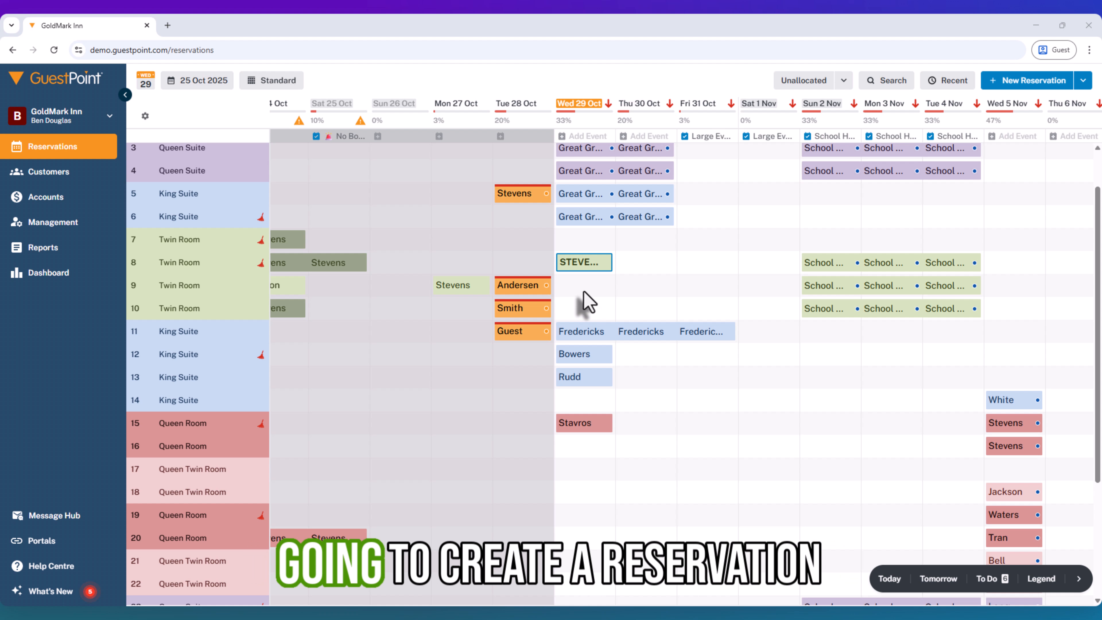
left_click(578, 300)
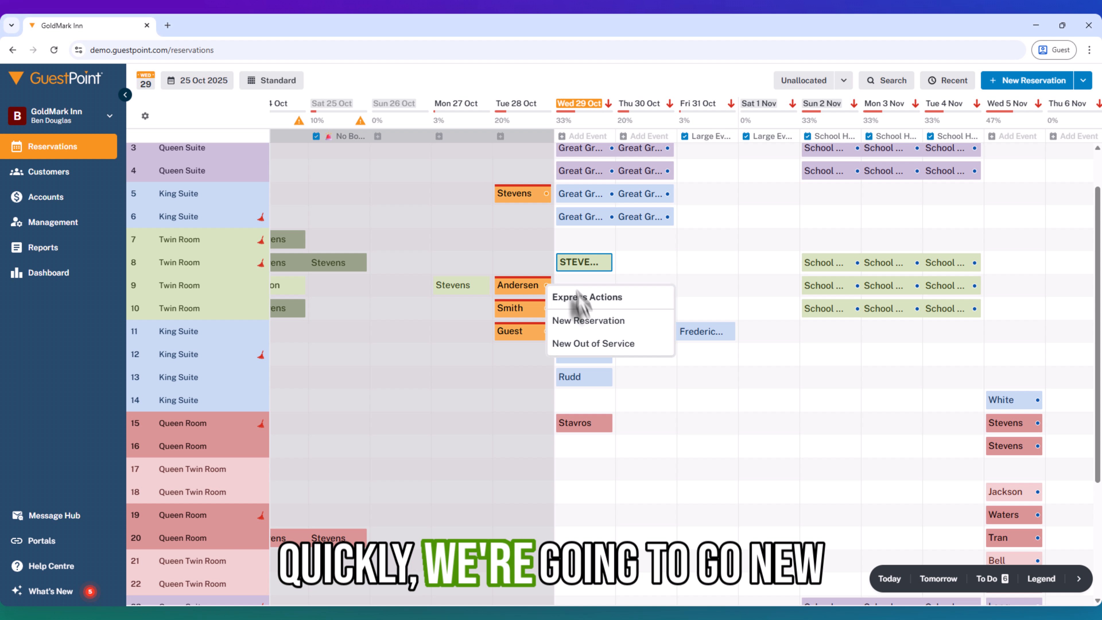
left_click(577, 322)
scroll(445, 410, "down", 10)
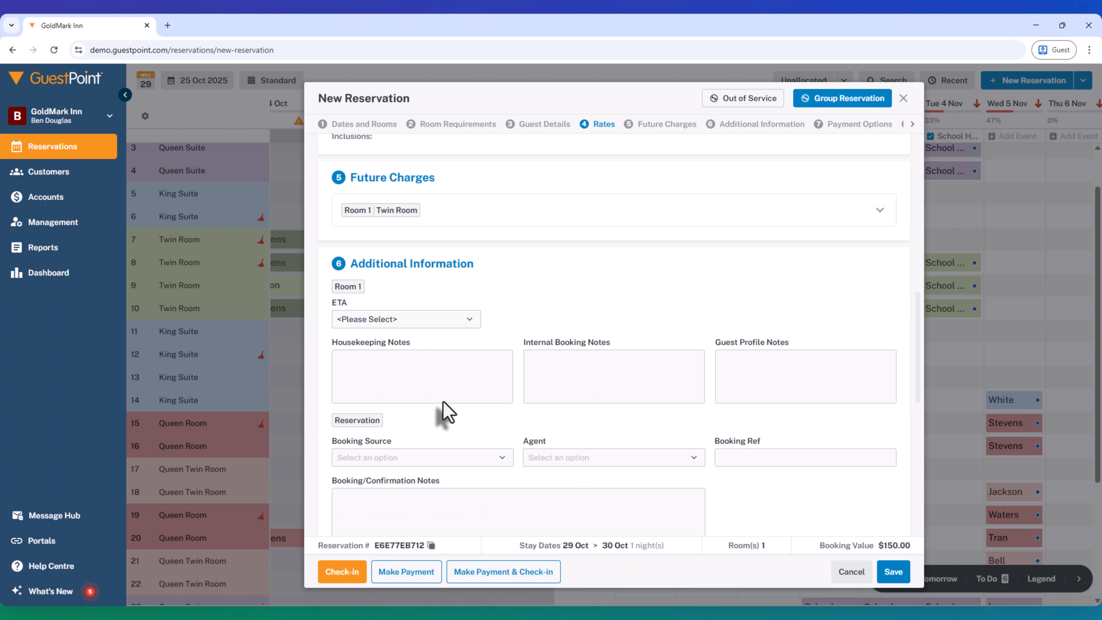
scroll(442, 411, "down", 4)
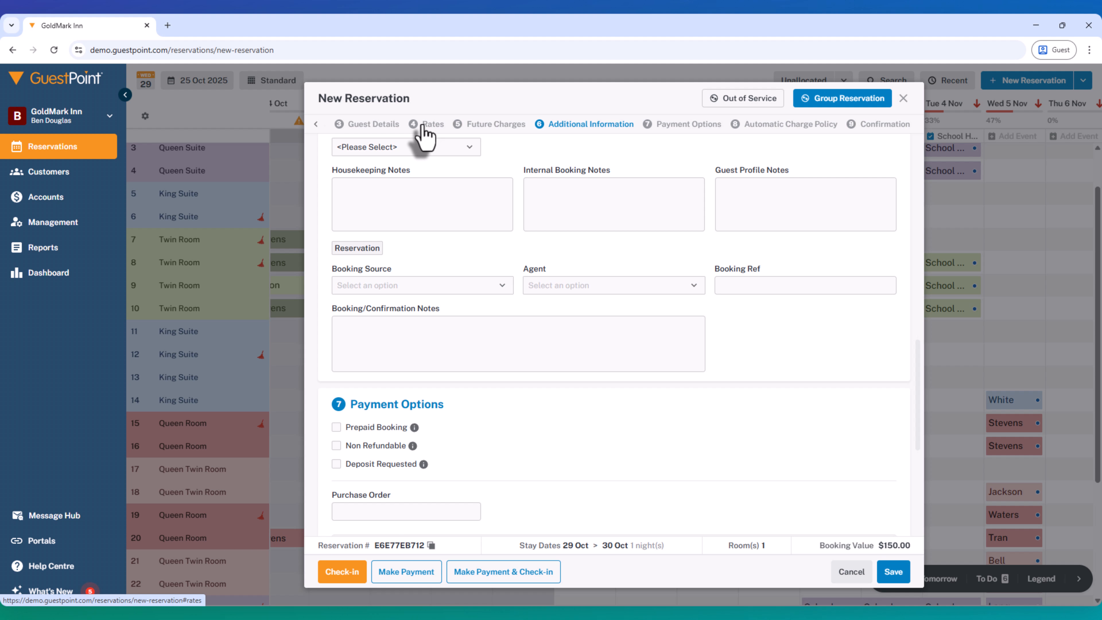
scroll(506, 413, "down", 1)
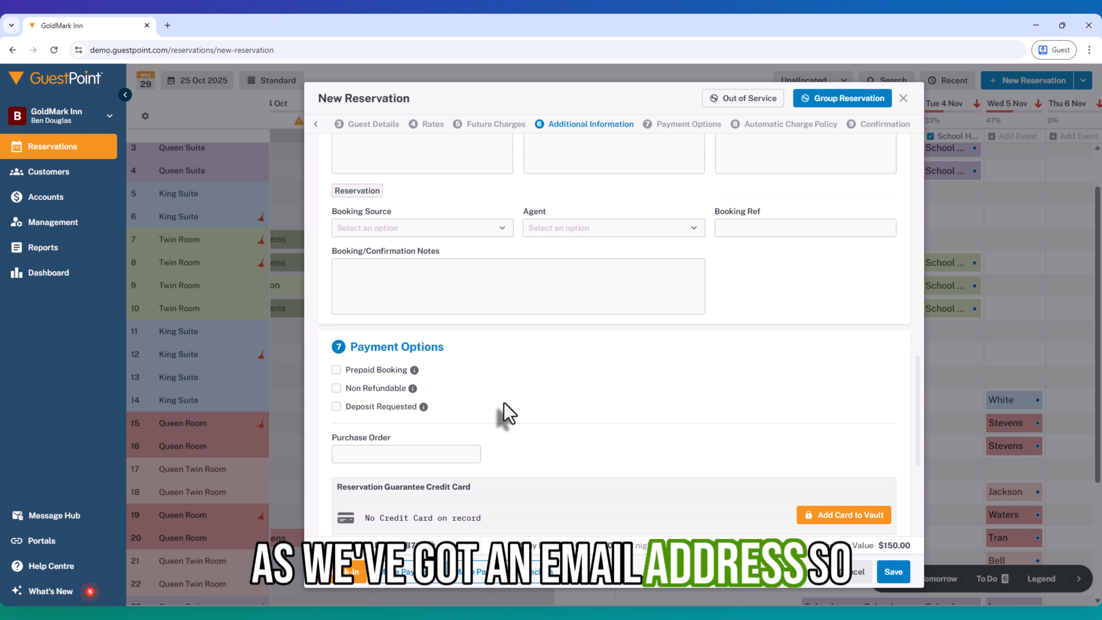
scroll(507, 415, "up", 15)
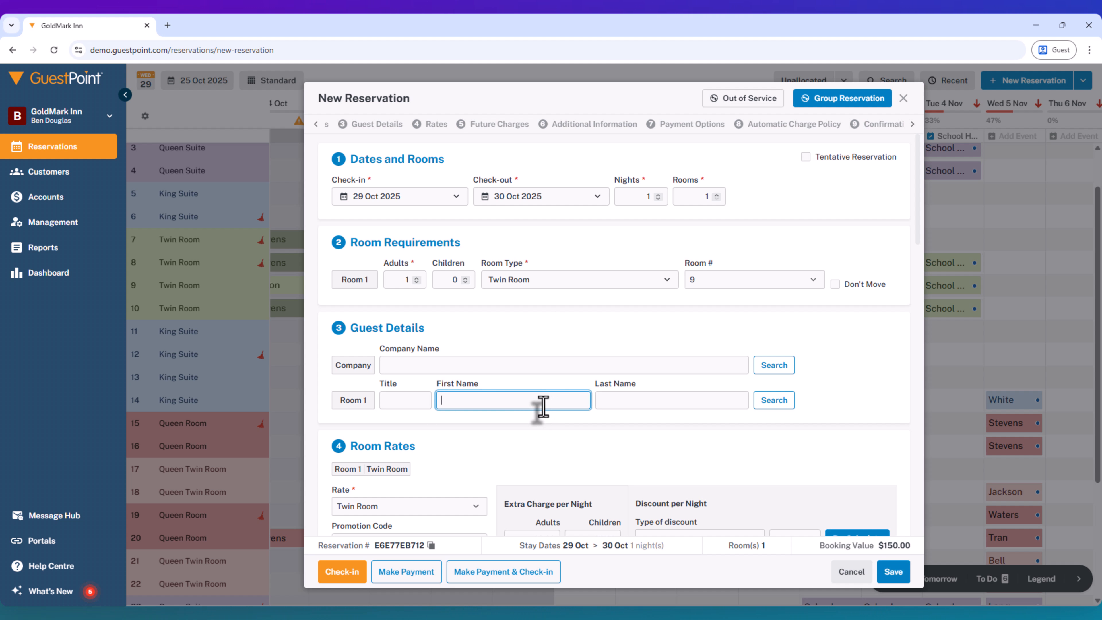
type("Tim")
key("Tab")
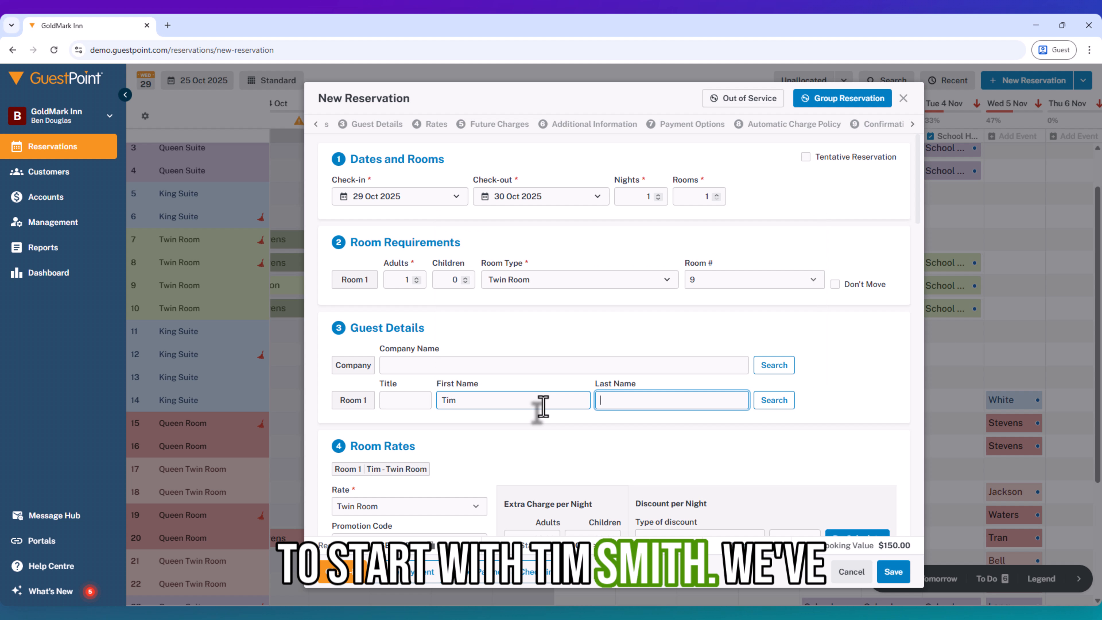
type("Smith")
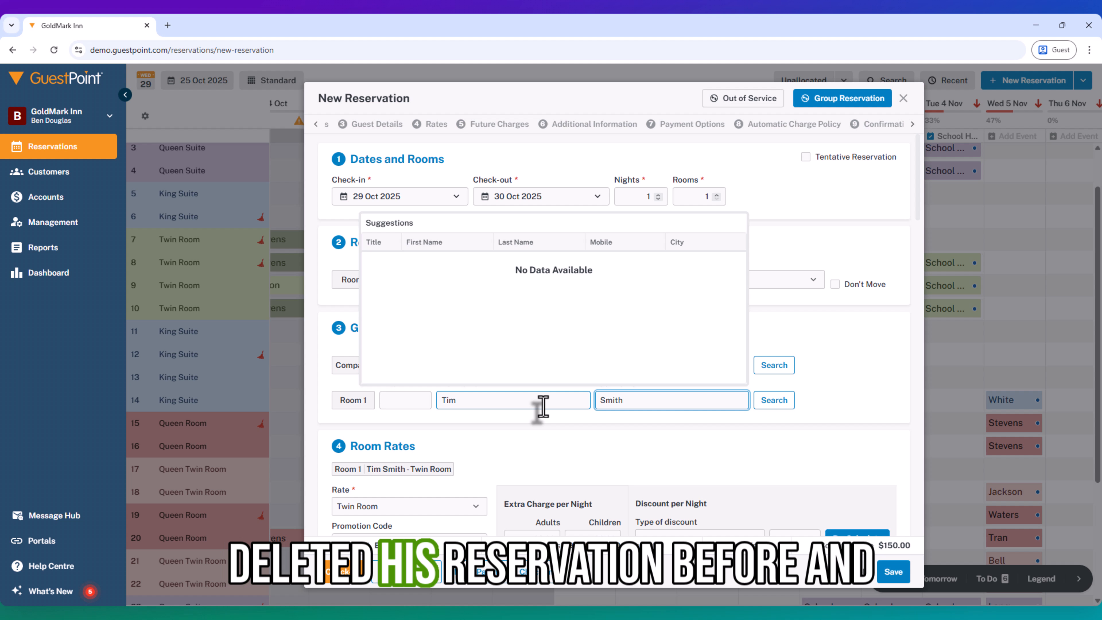
Enter the guest's email address in the additional information of the new reservation.
scroll(499, 456, "down", 10)
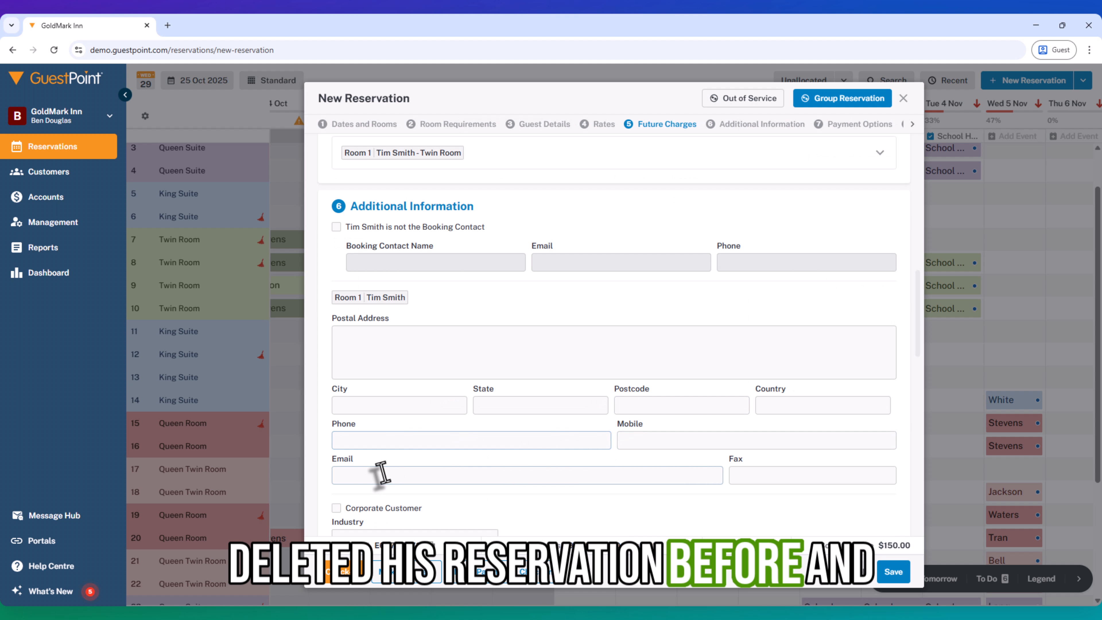
left_click(374, 474)
type("tim.smith@example.comq")
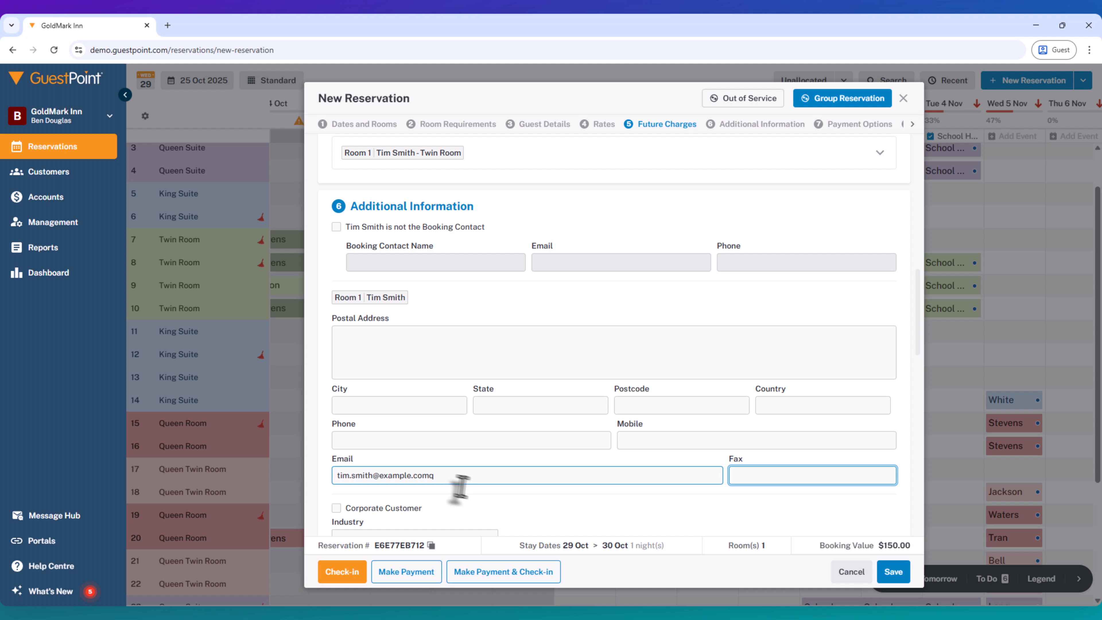
Save the reservation with Email Confirmation enabled and close the email message form without sending.
scroll(465, 492, "down", 12)
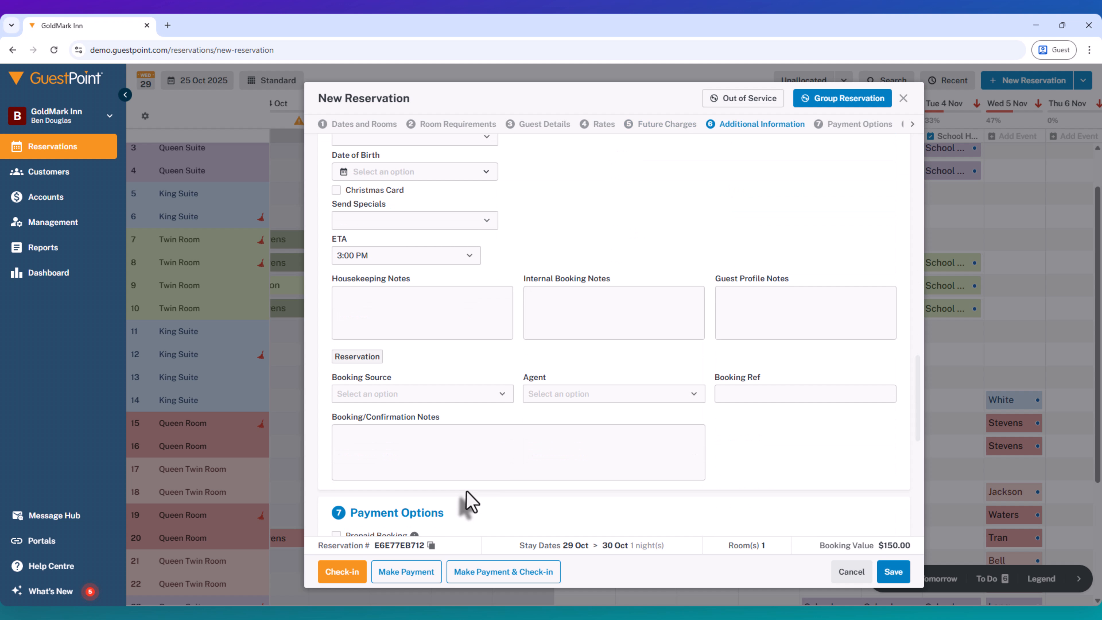
scroll(434, 429, "down", 3)
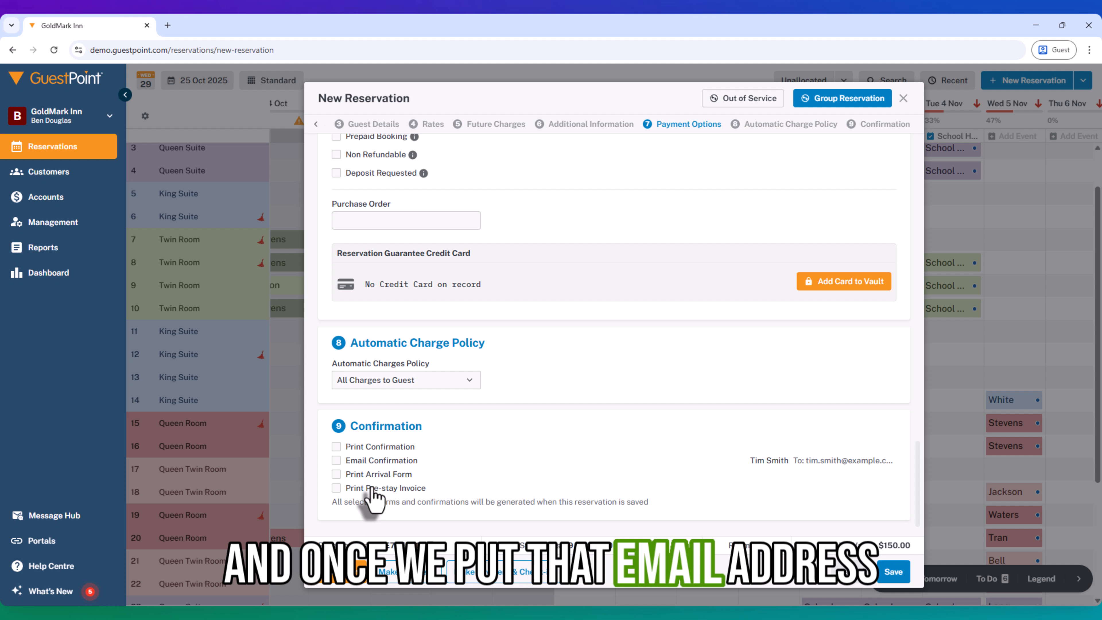
left_click(335, 460)
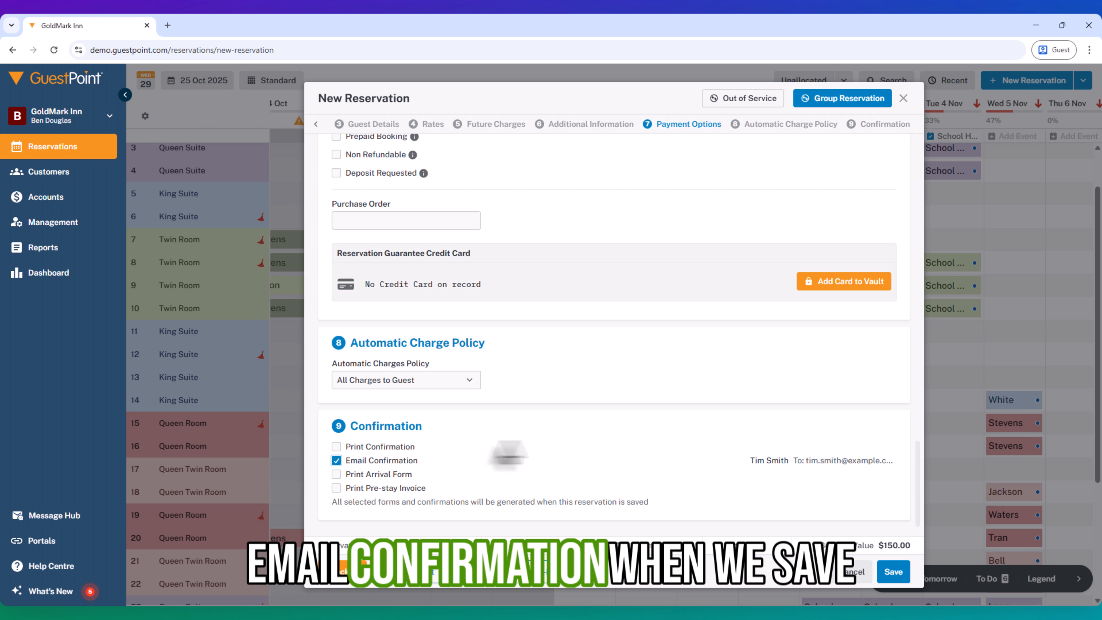
left_click(888, 580)
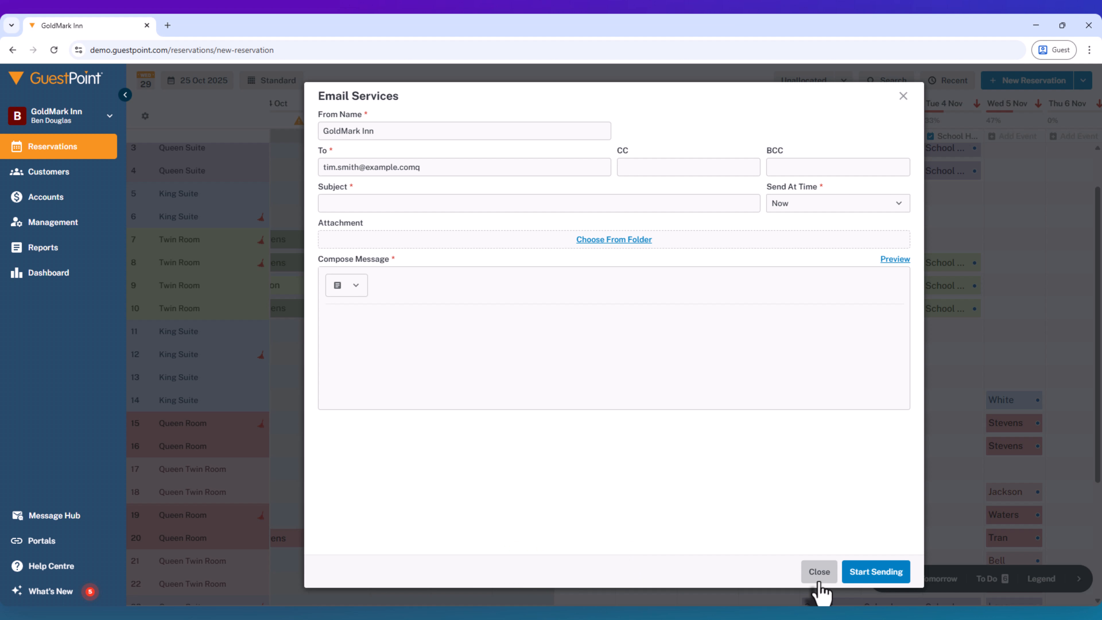
left_click(817, 574)
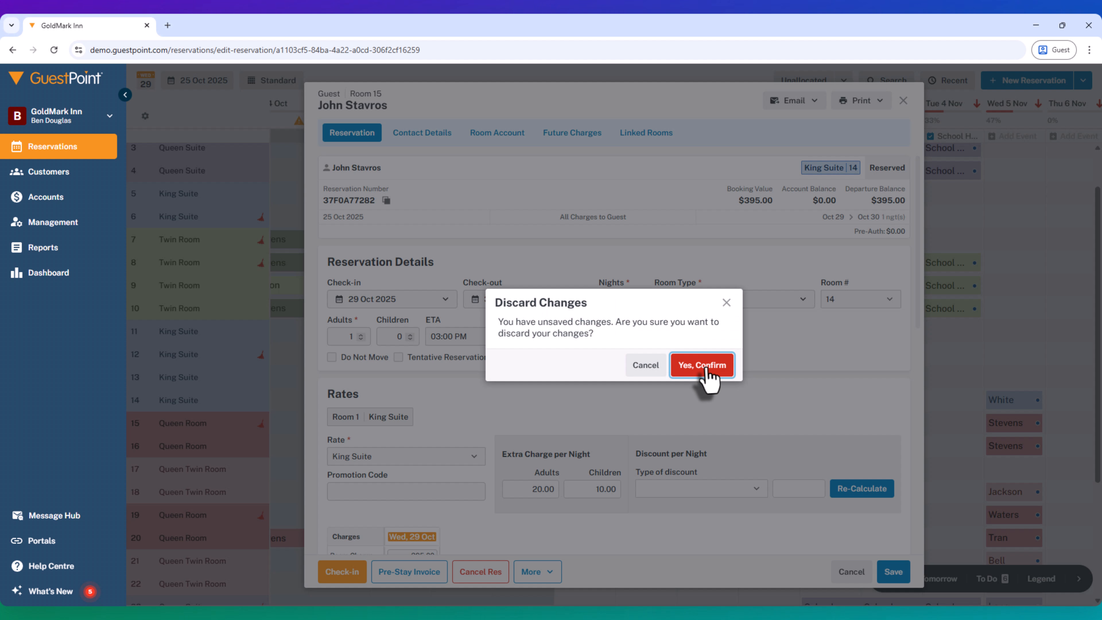
Move the 29 Oct reservation from Queen Room 15 to King Suite 14 without recalculating the room charges, and save it.
left_click(705, 368)
mouse_move(576, 362)
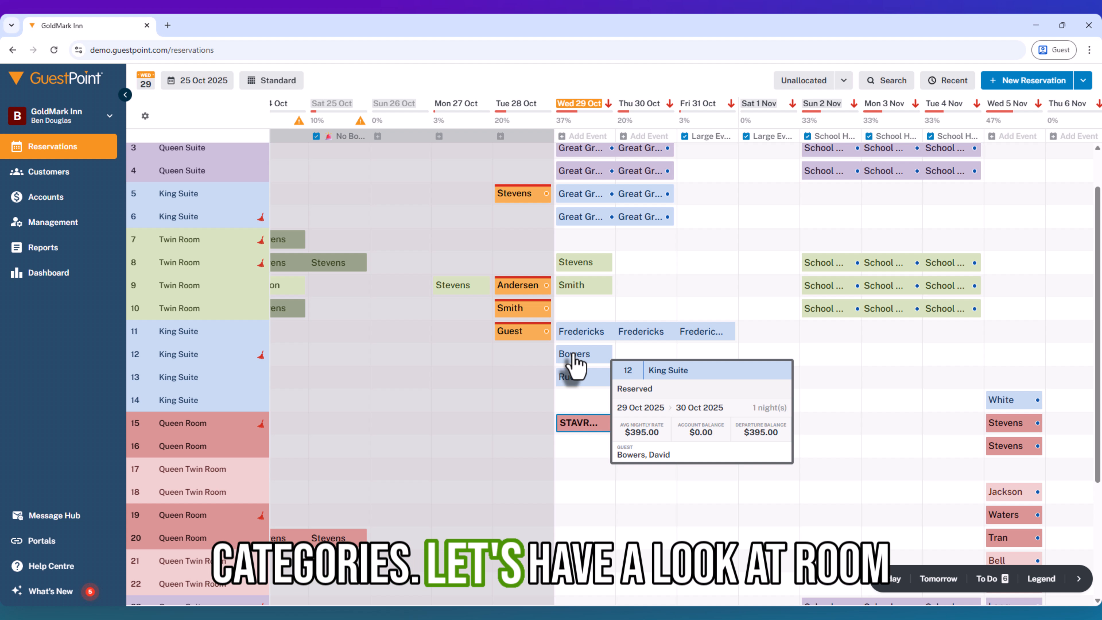
mouse_move(578, 430)
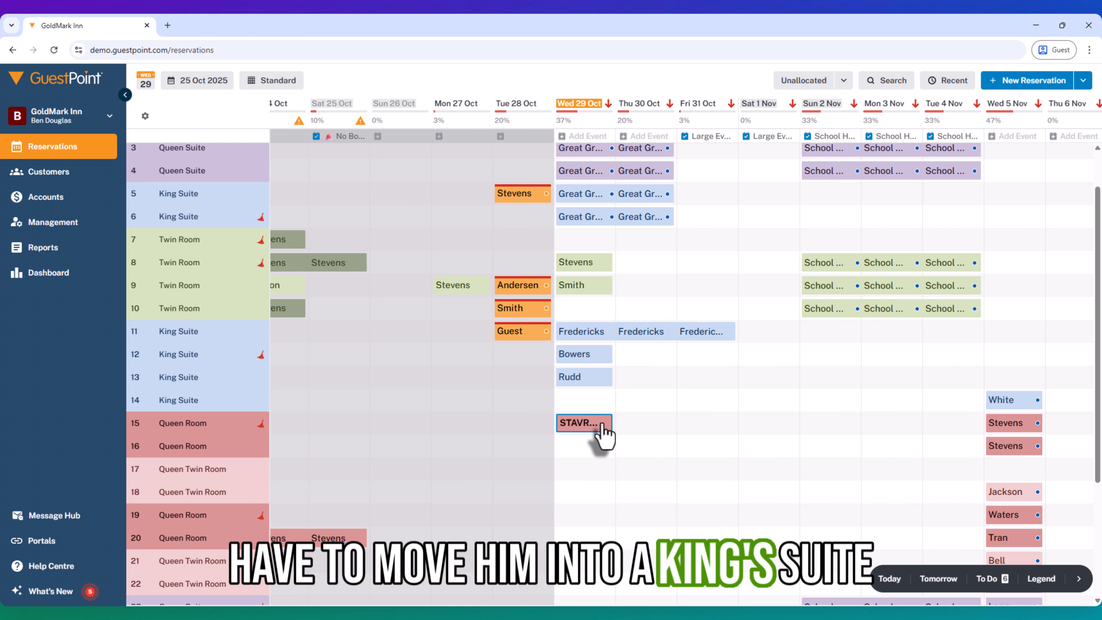
left_click(575, 427)
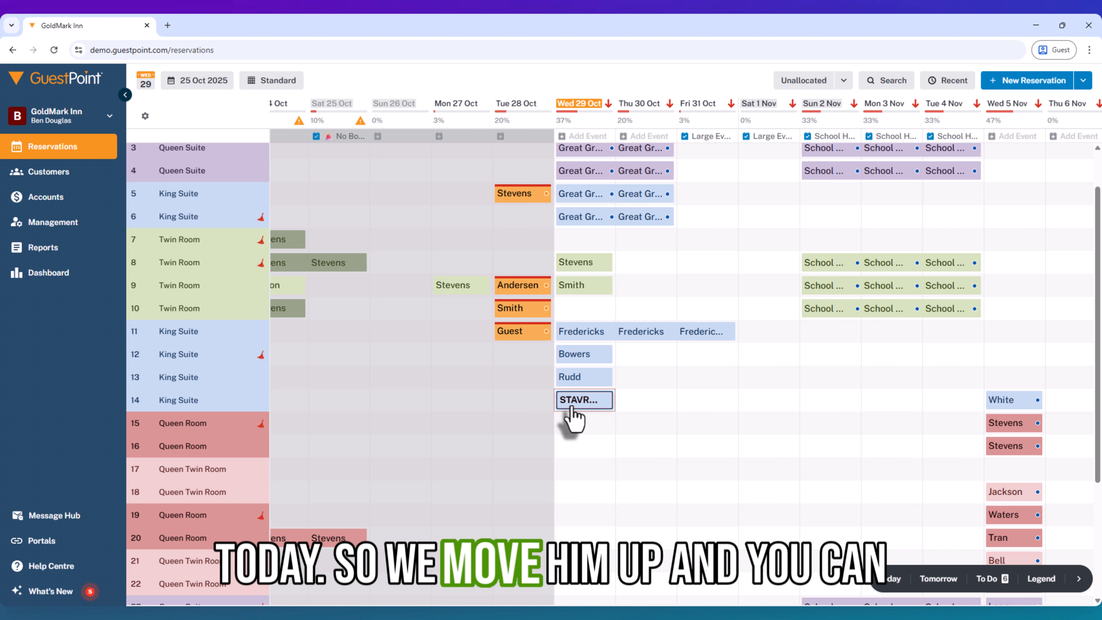
double_click(573, 426)
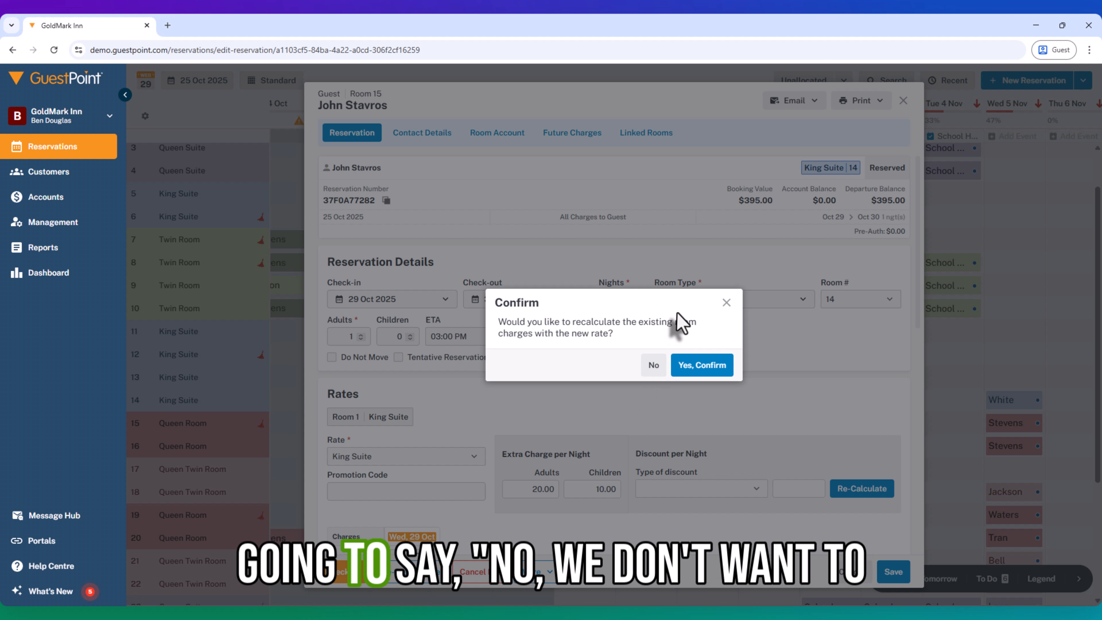
left_click(653, 365)
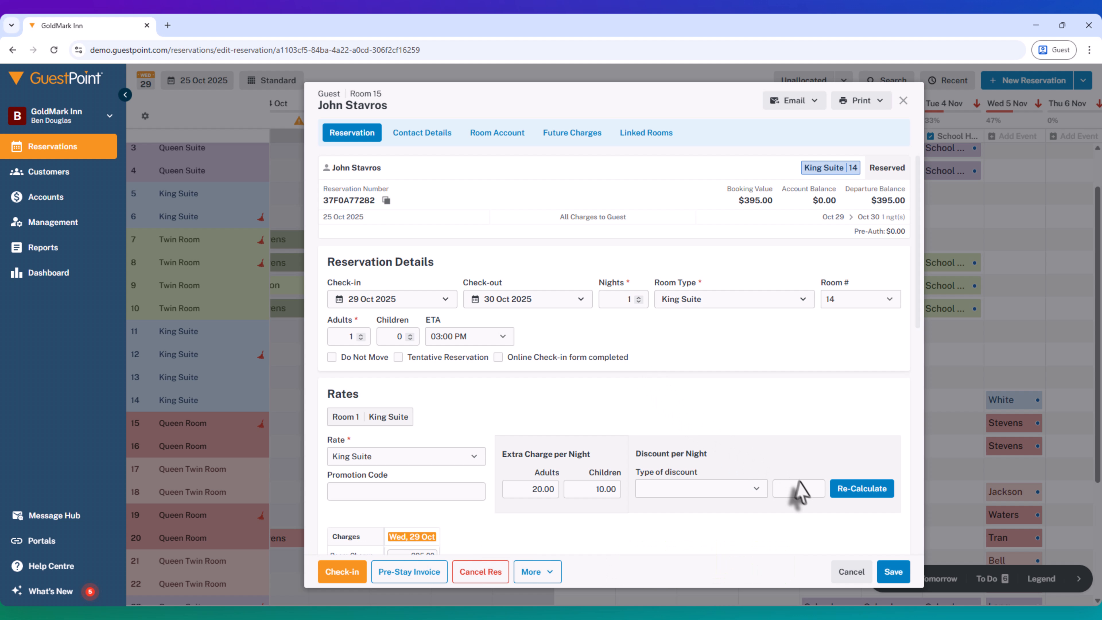
left_click(896, 574)
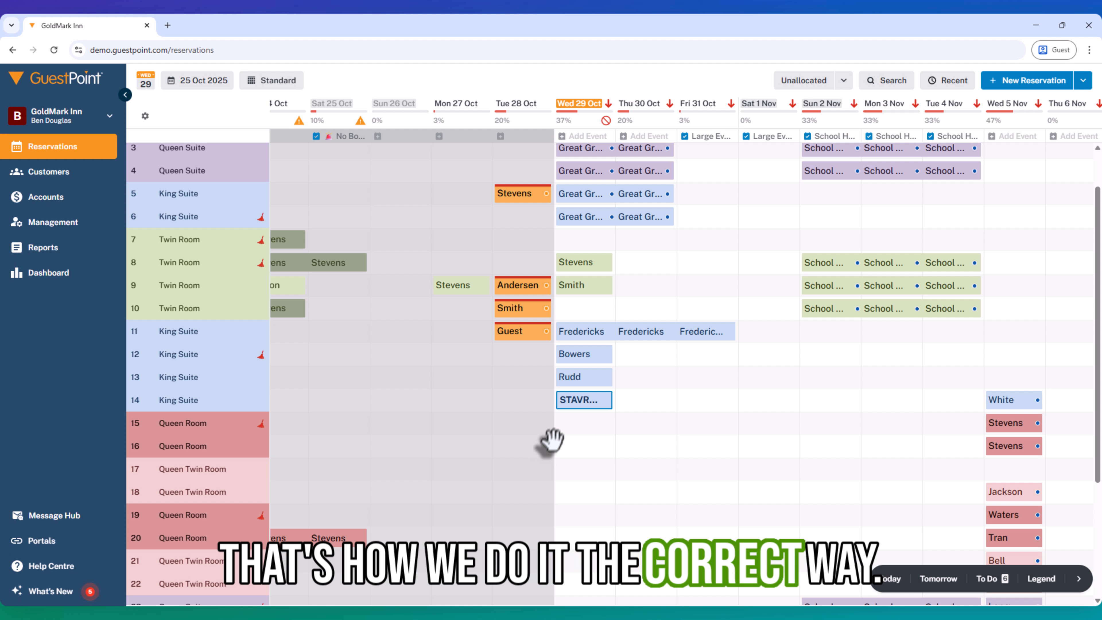
Move the 29 Oct reservation from King Suite 14 back to Queen Room 15, keeping the existing charges, and save it.
mouse_move(573, 411)
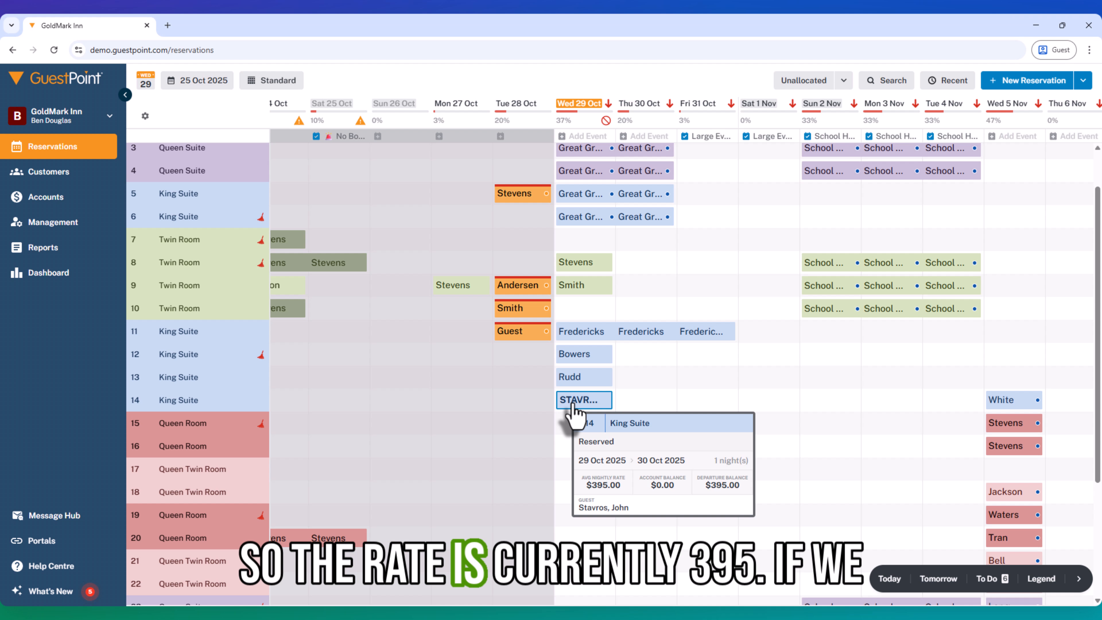
scroll(564, 415, "up", 1)
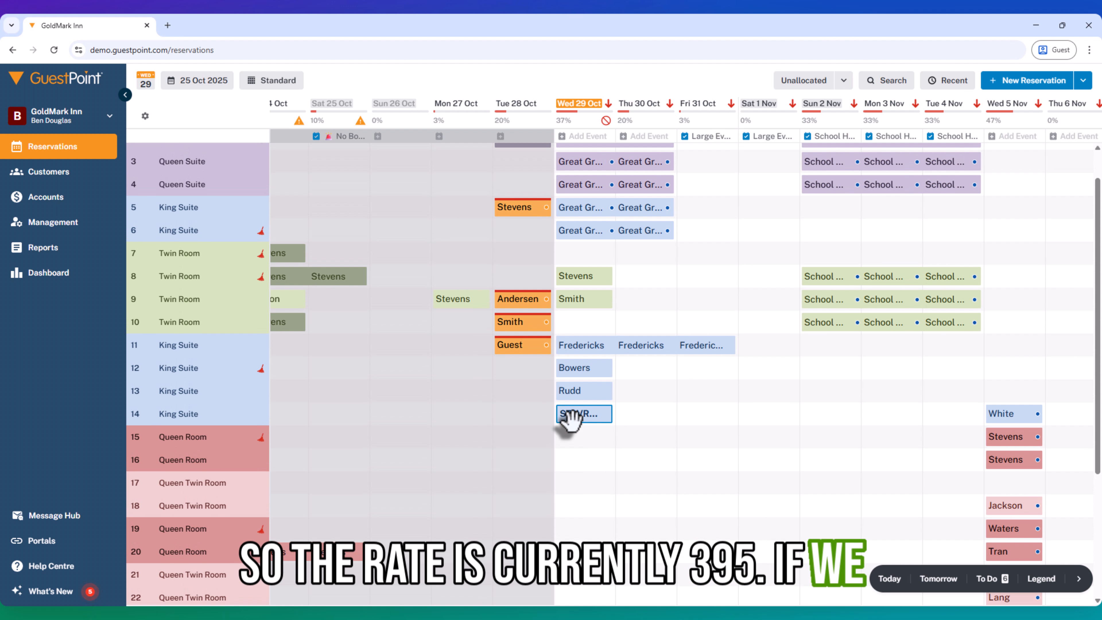
left_click(579, 416)
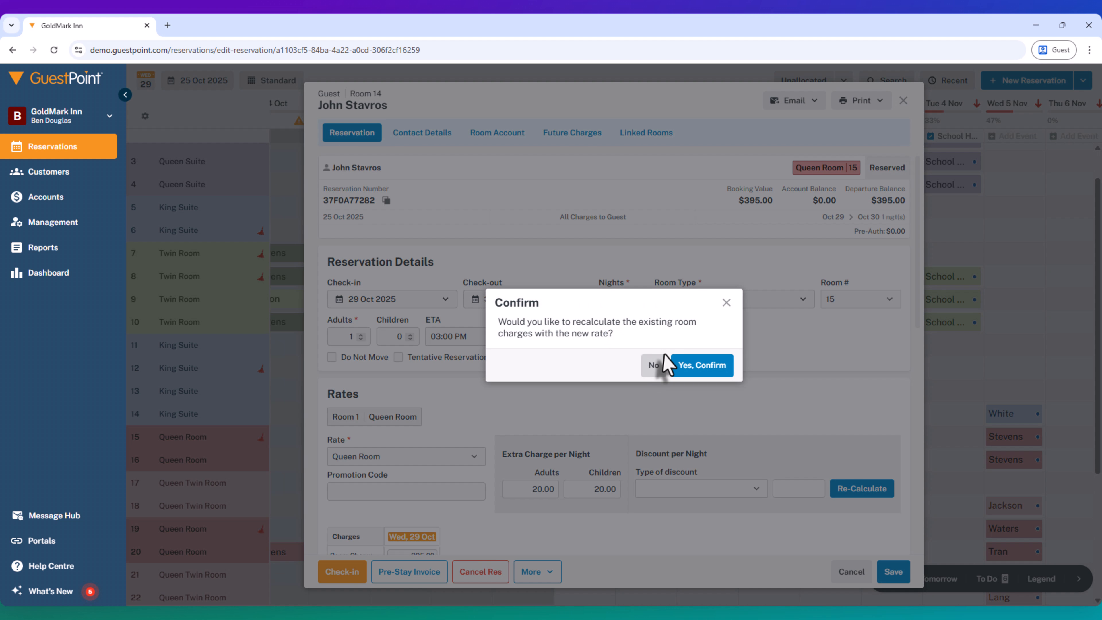
left_click(655, 374)
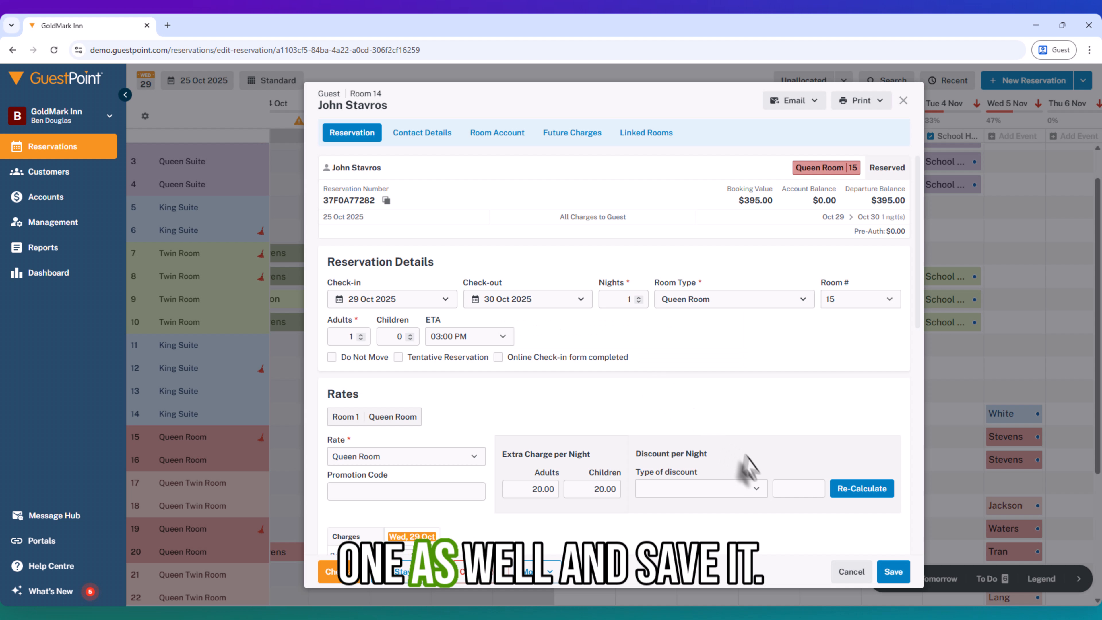
left_click(889, 572)
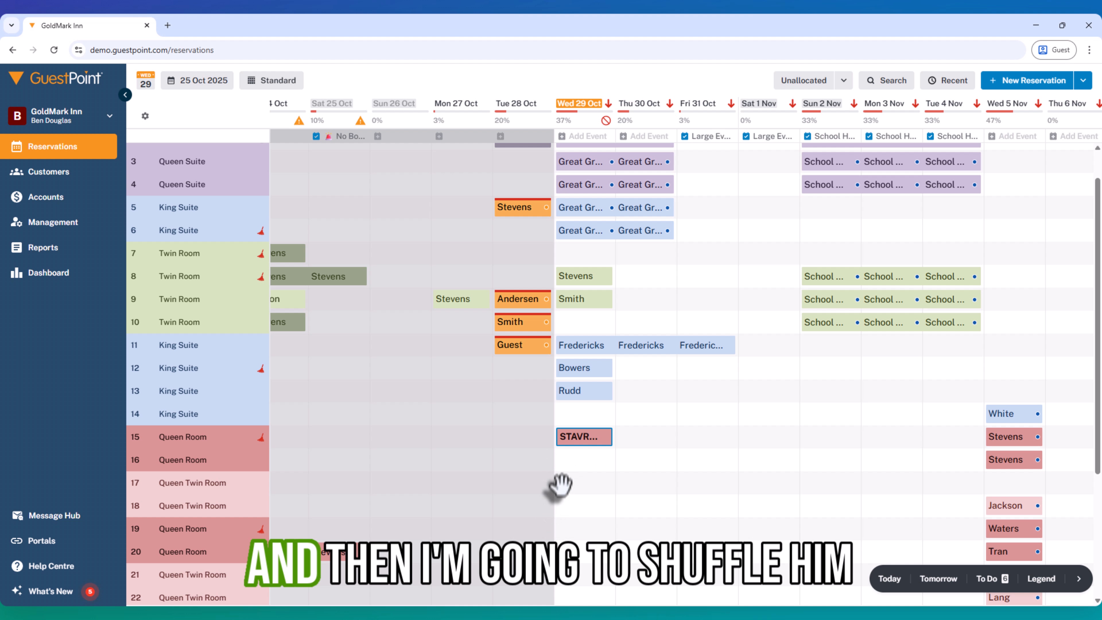
Move the 29 Oct reservation from Queen Room 15 to King Suite 14, recalculating the room charges.
left_click_drag(584, 443, 572, 420)
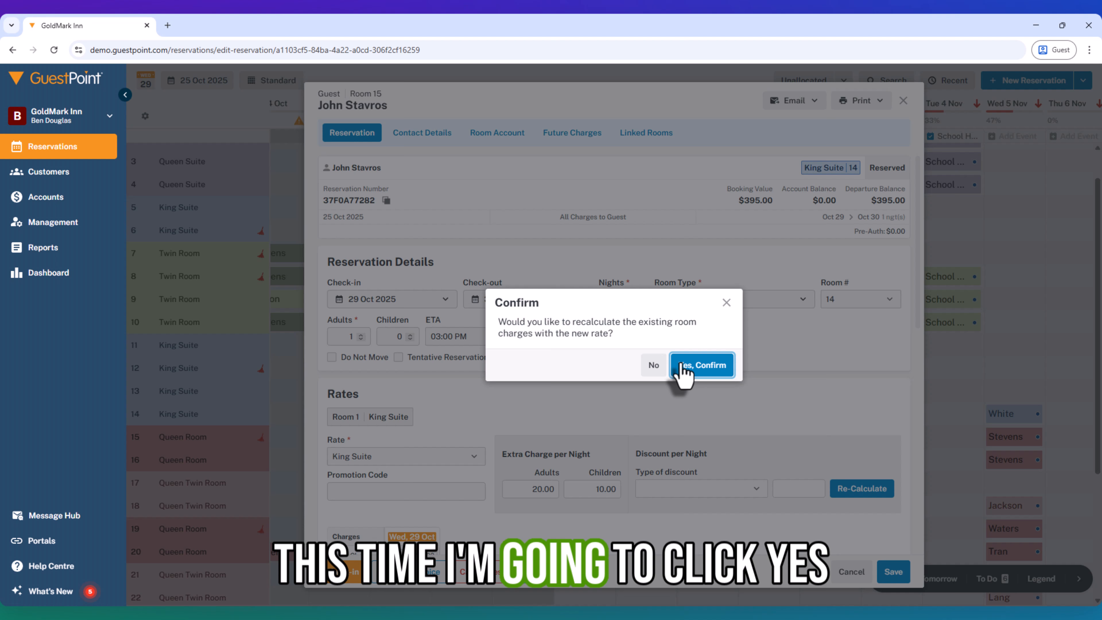
left_click(681, 366)
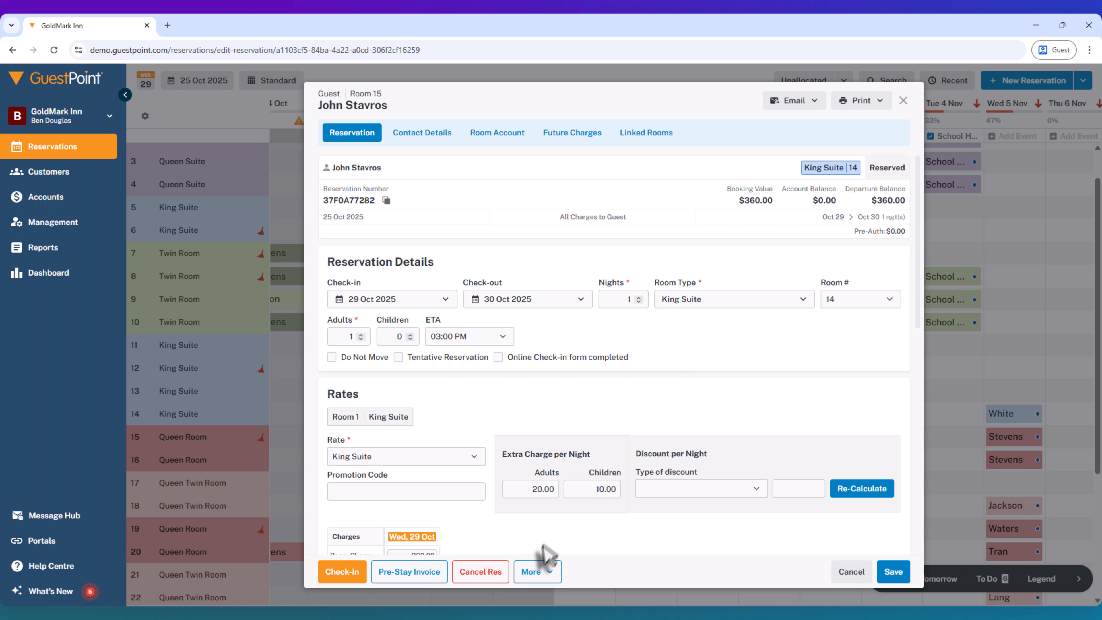
Review both pages of the moved reservation's change log for the room and charge changes, and close the log.
left_click(537, 571)
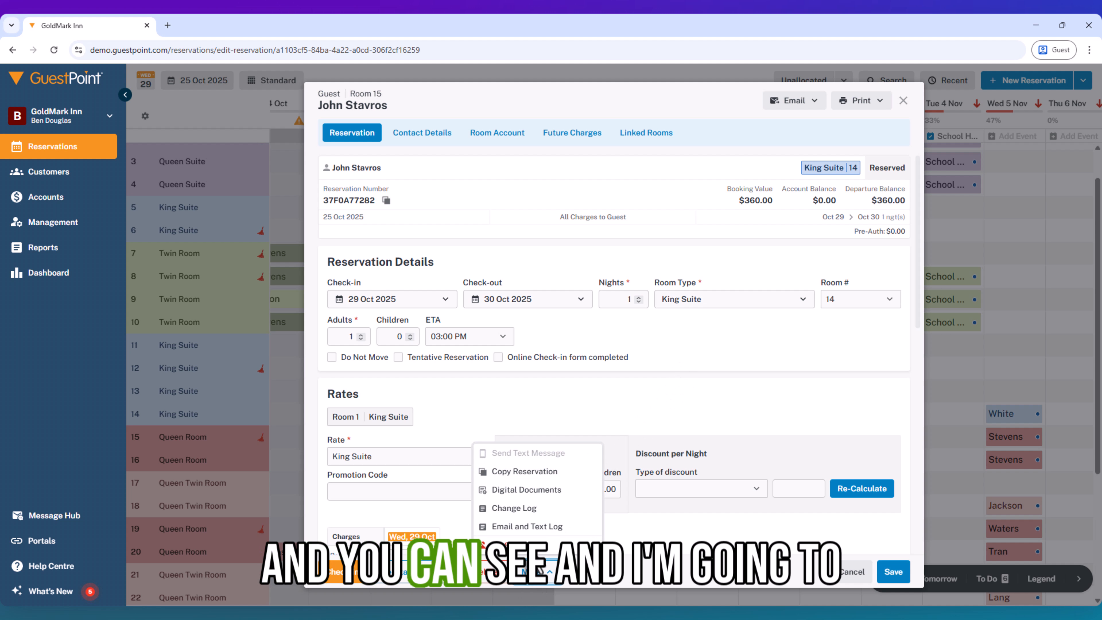
left_click(526, 512)
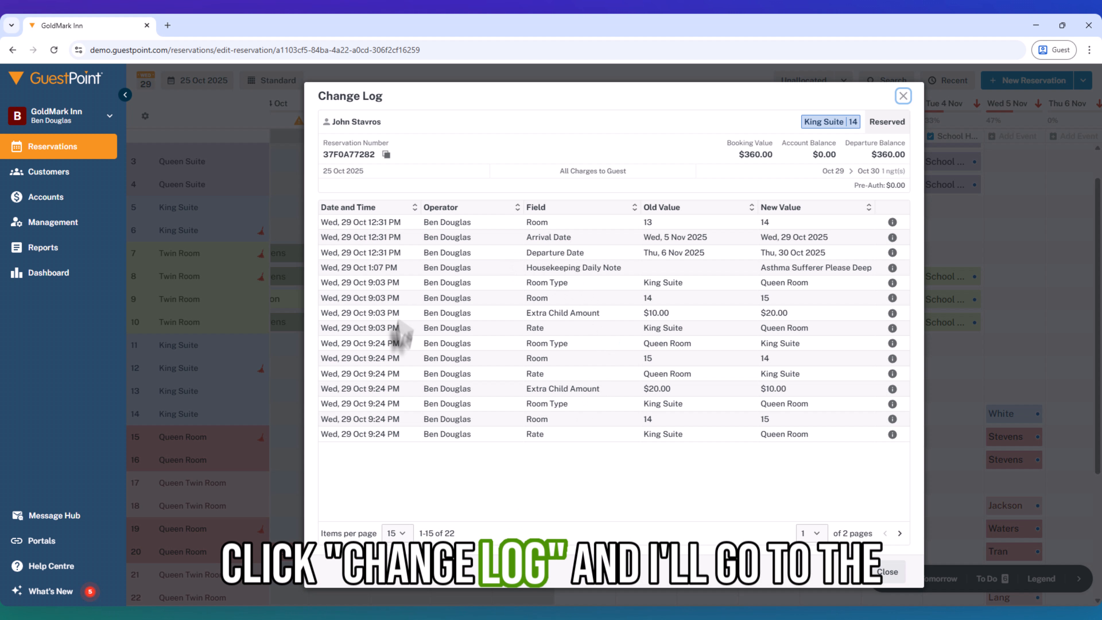
left_click(899, 532)
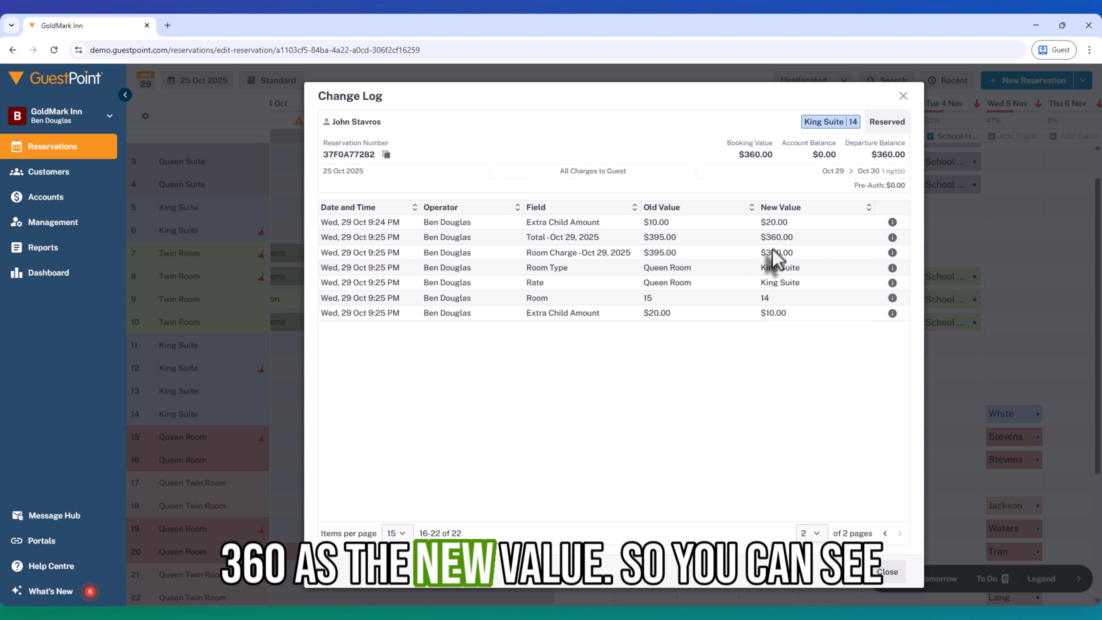
left_click(887, 572)
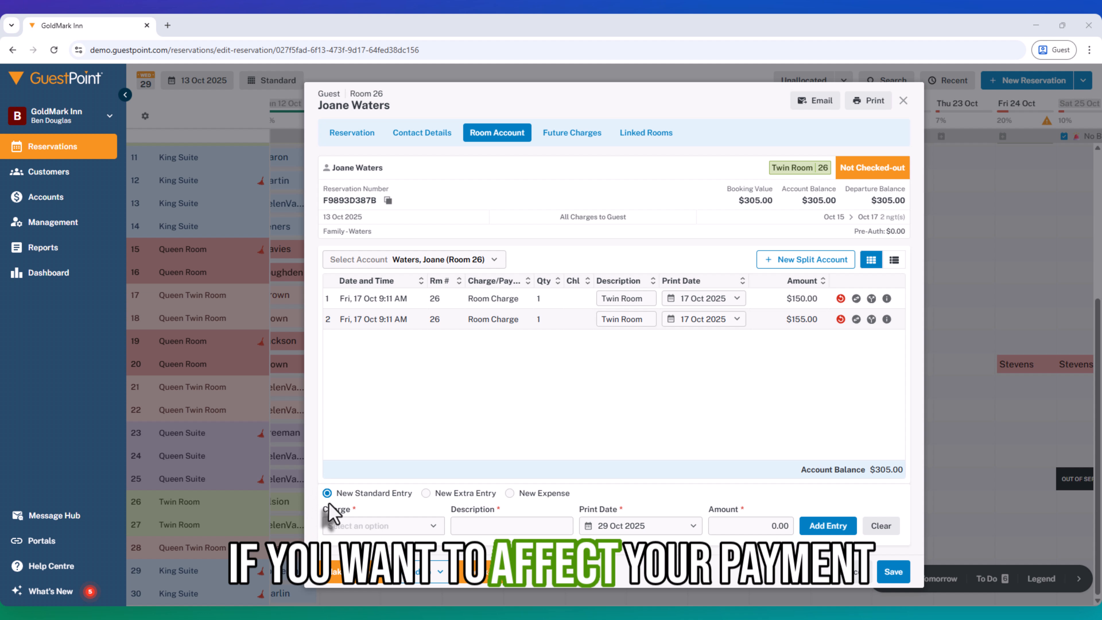
Open the payment form from the room account of the not-checked-out Twin Room 26 reservation.
left_click(352, 583)
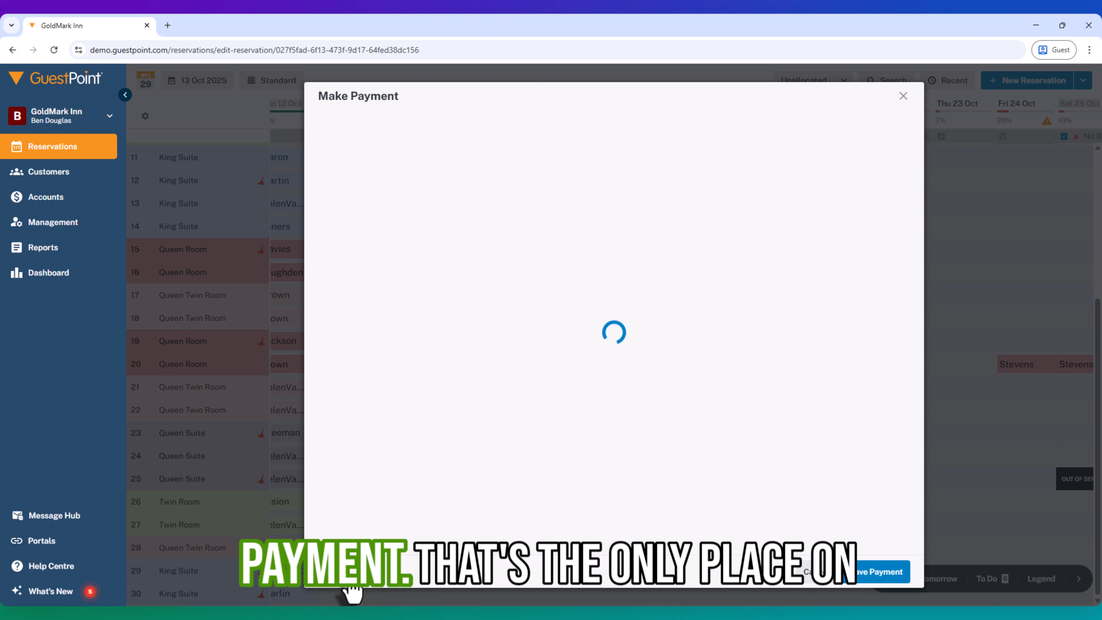